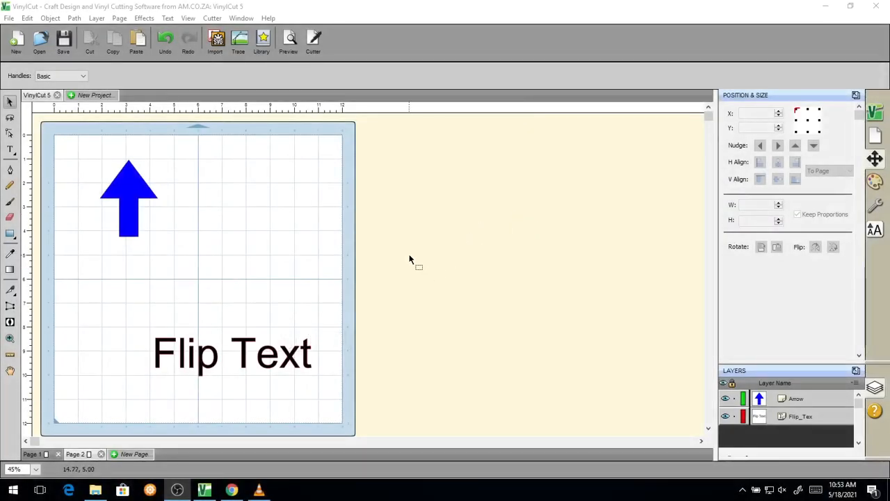
# Select the blue arrow on the page and show its position, size and alignment settings
pyautogui.click(409, 254)
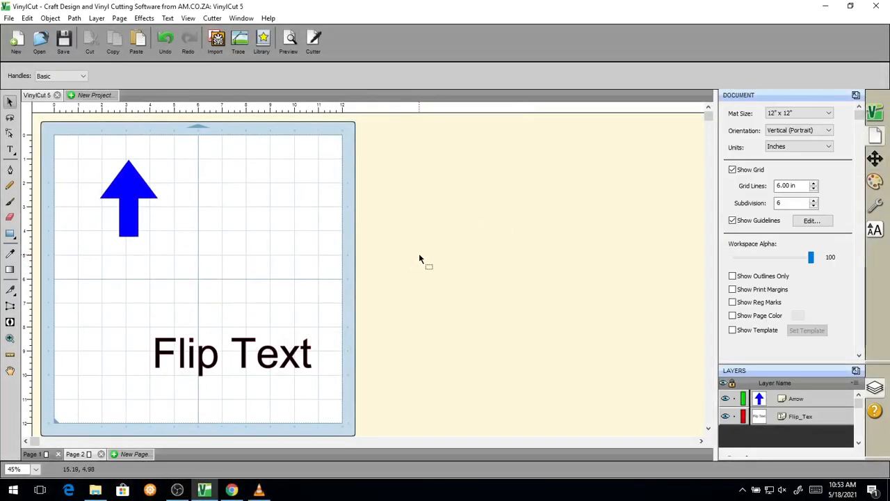
pyautogui.moveTo(408, 284); pyautogui.dragTo(74, 153)
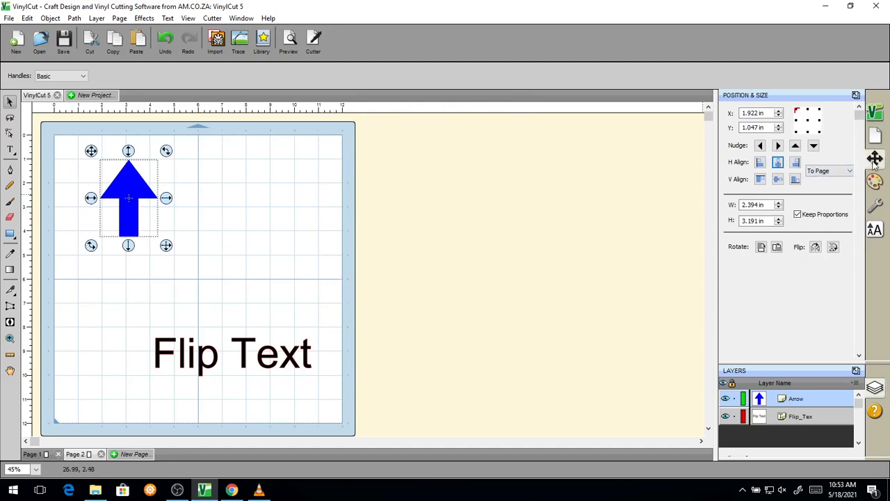
pyautogui.press('super+plus')
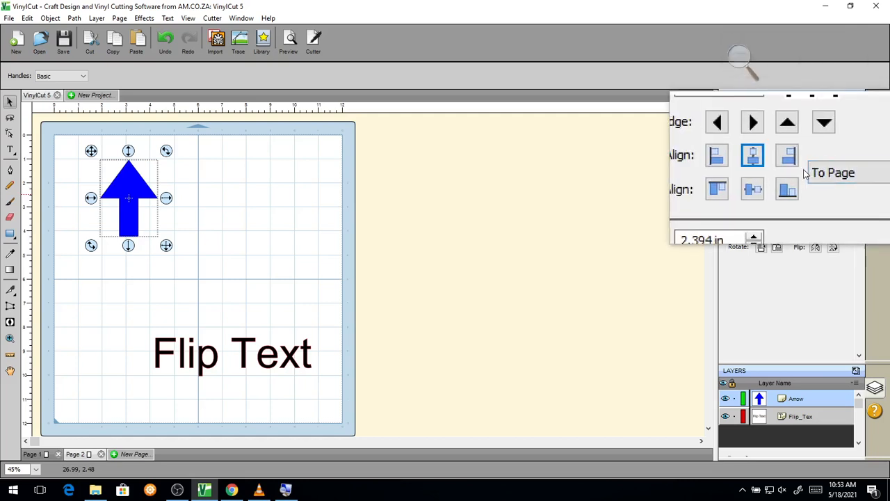
pyautogui.press('super+Escape')
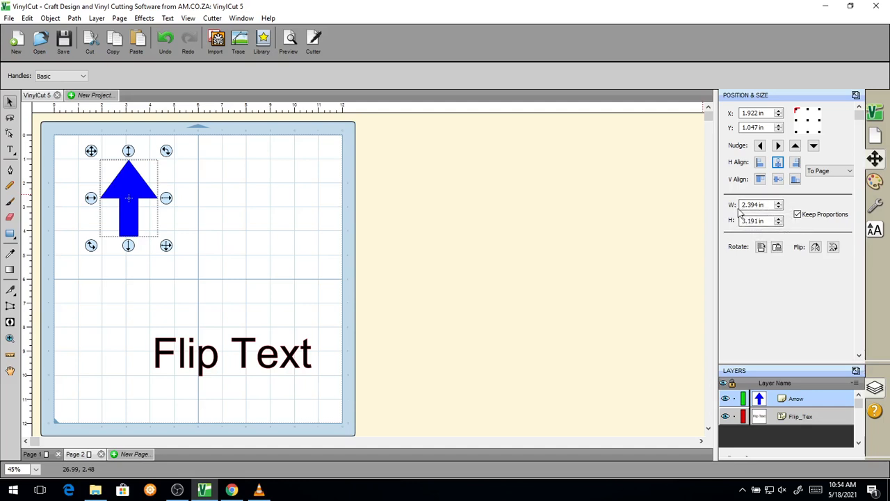
# Turn off Keep Proportions and set the arrow's width to 4 in and height to 6 in
pyautogui.press('super+plus')
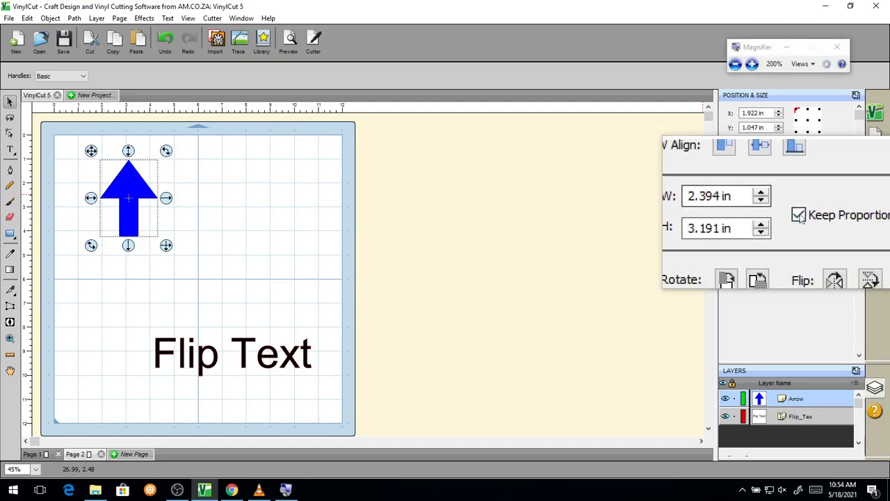
pyautogui.click(798, 216)
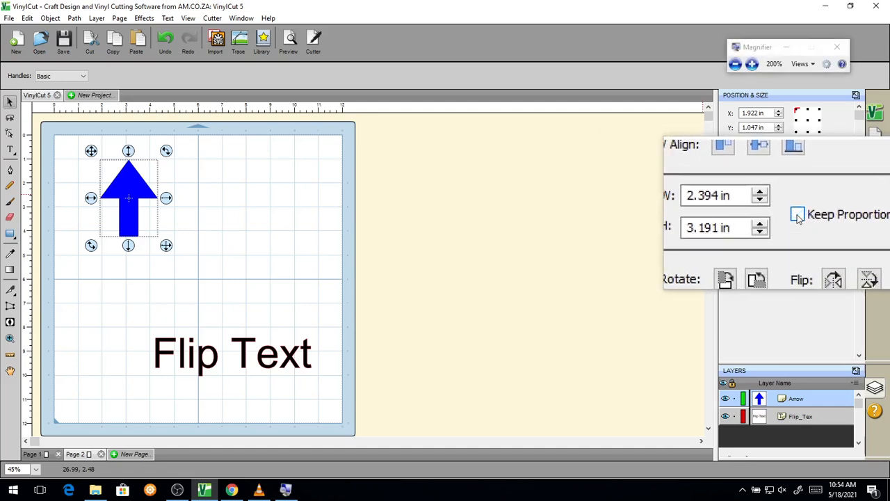
pyautogui.doubleClick(748, 204)
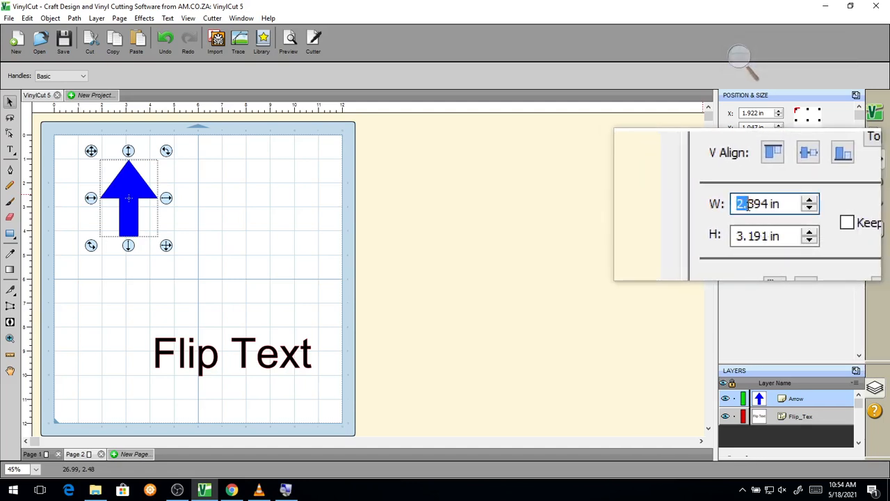
pyautogui.doubleClick(748, 204)
pyautogui.write('4')
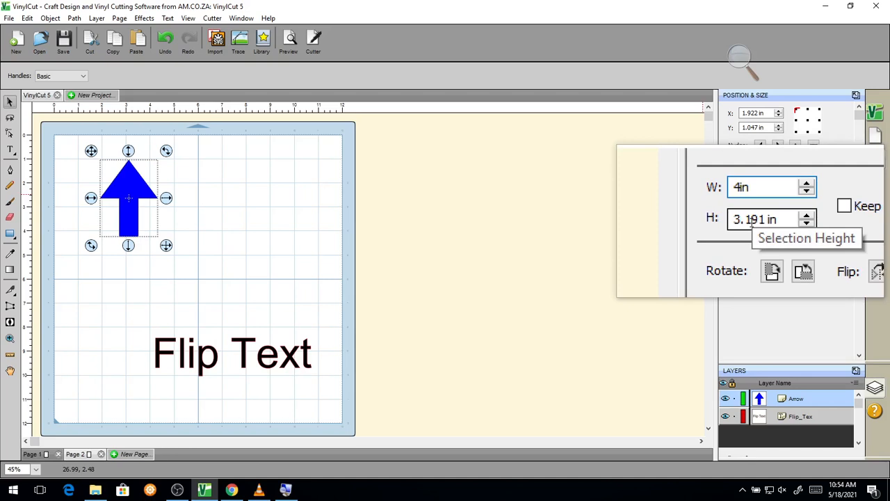
pyautogui.press('Tab')
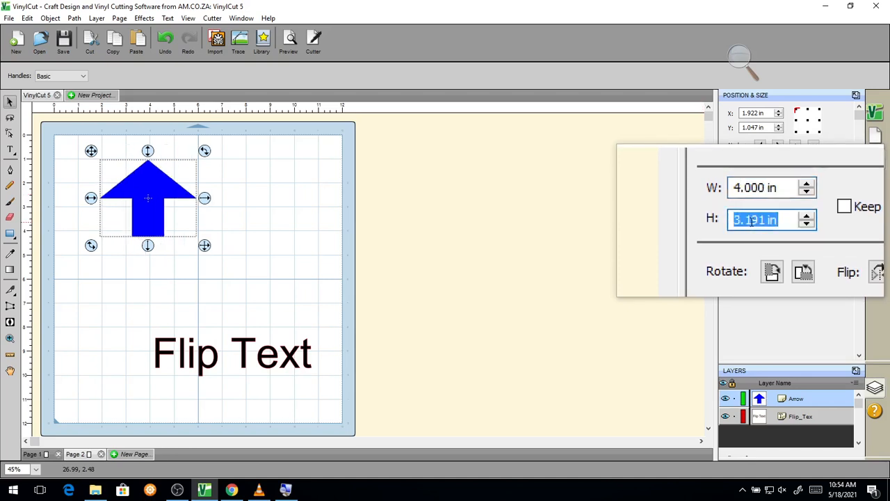
pyautogui.write('6')
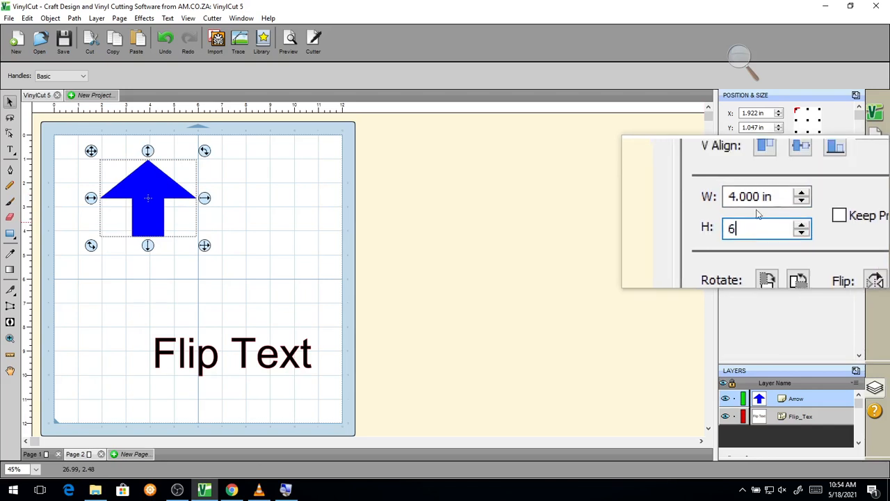
pyautogui.doubleClick(756, 203)
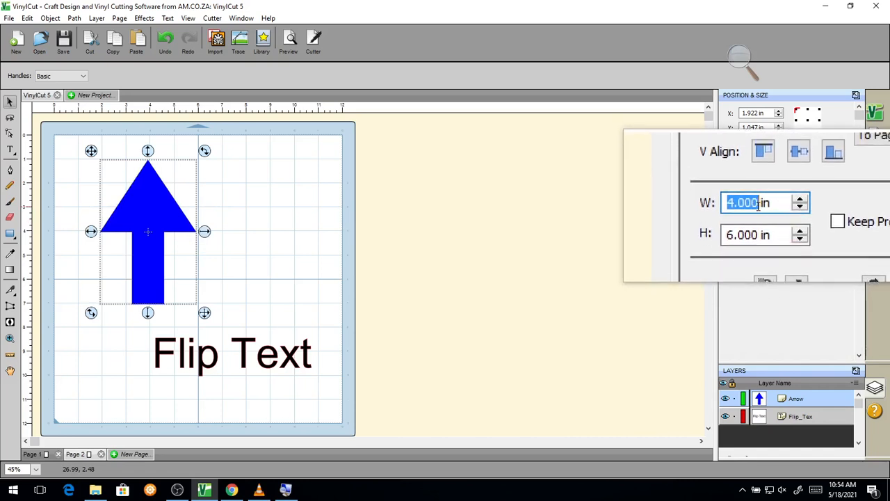
# Undo the arrow's width and height changes and turn Keep Proportions back on
pyautogui.hotkey('ctrl', 'z')
pyautogui.hotkey('ctrl', 'z')
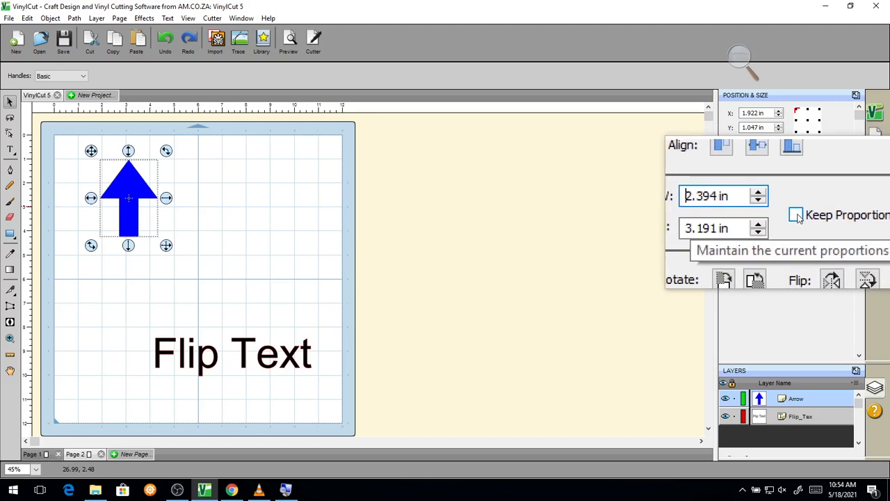
pyautogui.click(796, 216)
# Scale the arrow proportionally to a width of 4 in and return it to a height of 3.191 in
pyautogui.moveTo(744, 205); pyautogui.dragTo(764, 205)
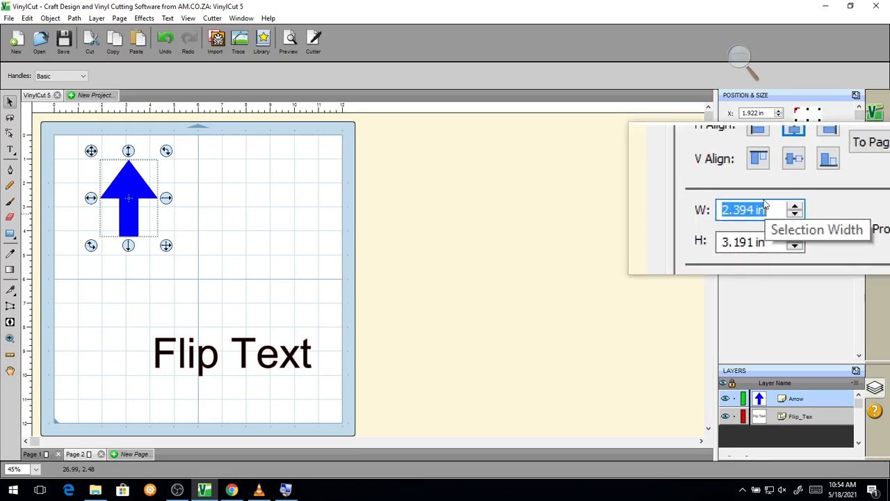
pyautogui.write('4')
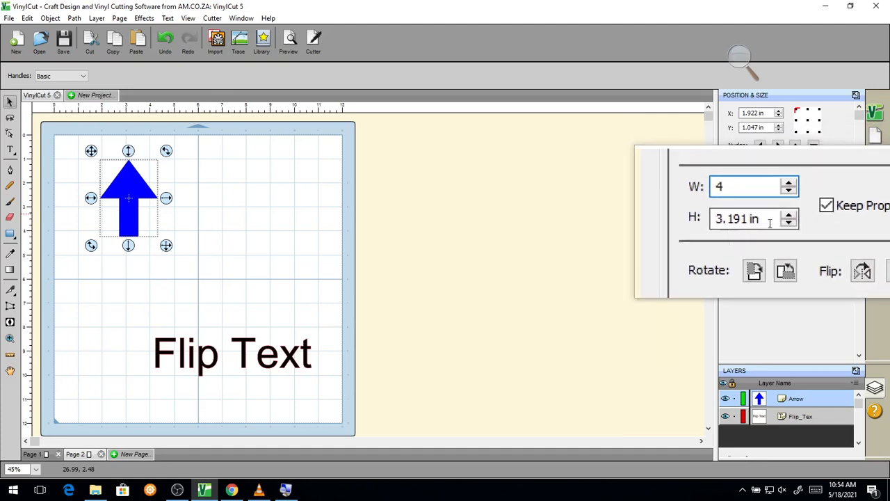
pyautogui.press('Tab')
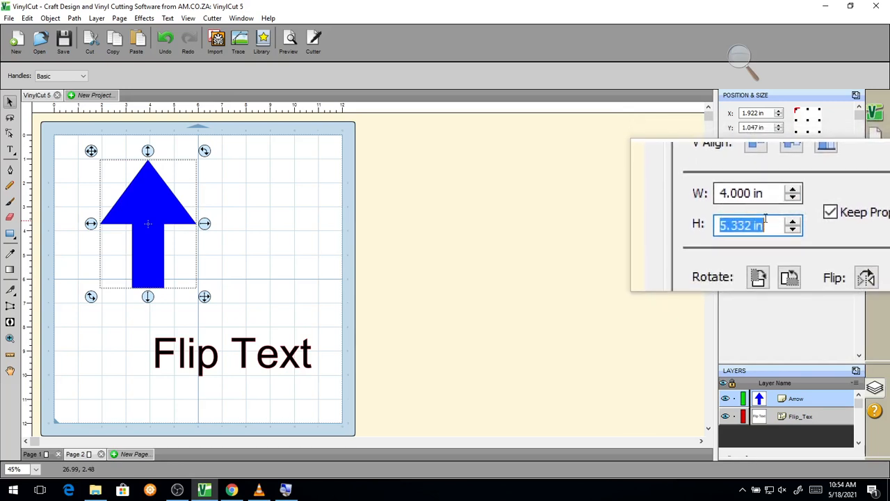
pyautogui.write('3.191')
pyautogui.press('Return')
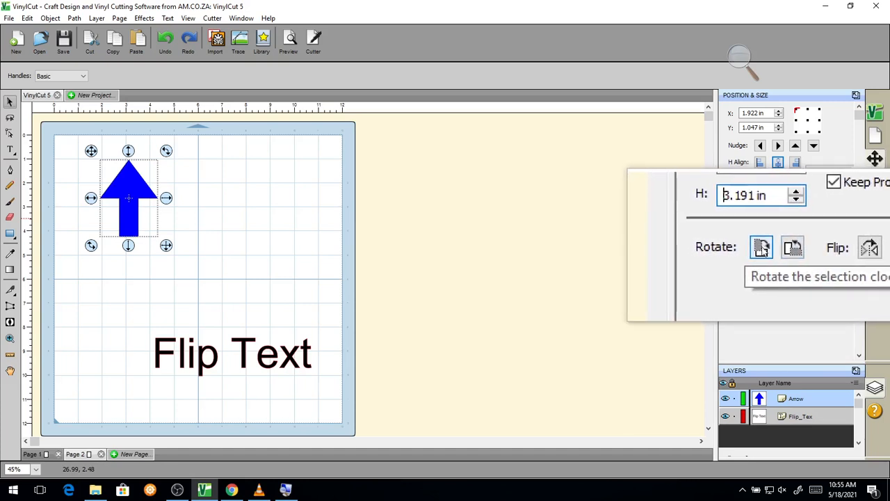
# Rotate the arrow clockwise through one full turn in 45-degree increments
pyautogui.click(762, 248)
pyautogui.click(761, 248)
pyautogui.click(761, 248)
pyautogui.click(762, 248)
pyautogui.click(761, 248)
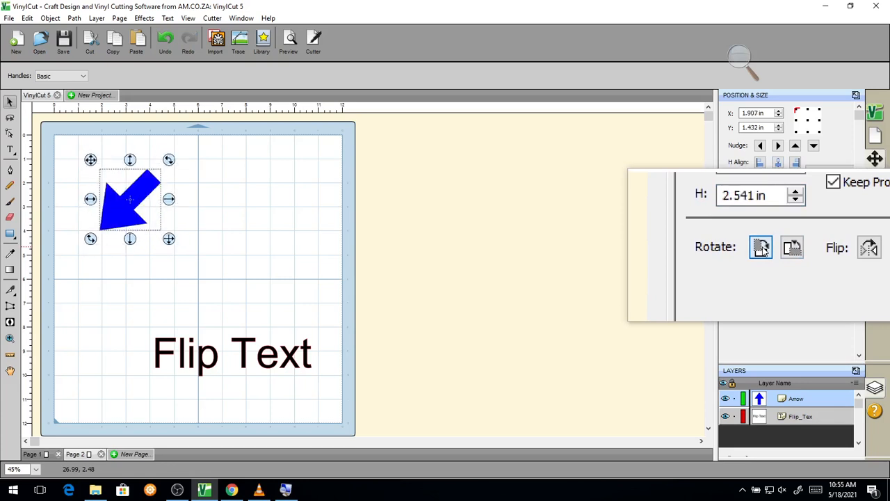
pyautogui.click(761, 249)
pyautogui.click(761, 248)
pyautogui.click(761, 248)
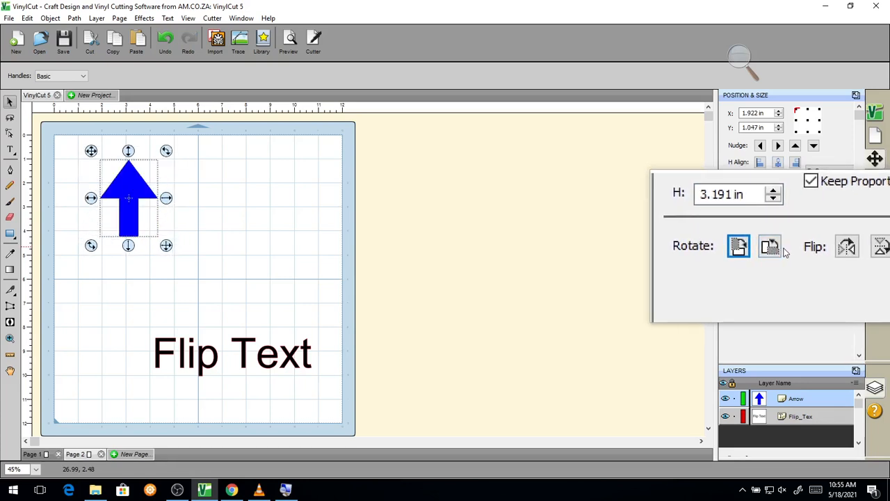
# Rotate the arrow in 45-degree increments, counterclockwise and clockwise, until it points diagonally down to the right
pyautogui.click(772, 248)
pyautogui.click(771, 249)
pyautogui.click(760, 251)
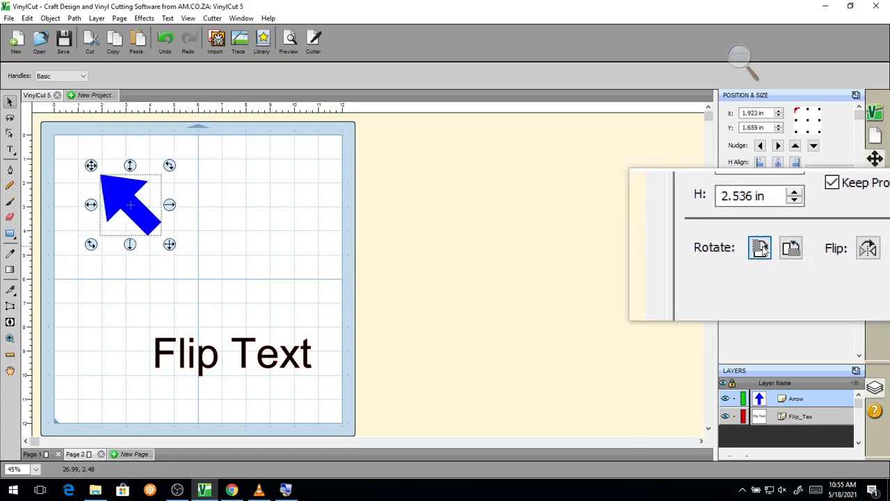
pyautogui.click(761, 248)
pyautogui.click(761, 248)
pyautogui.click(762, 248)
pyautogui.click(761, 248)
pyautogui.click(761, 249)
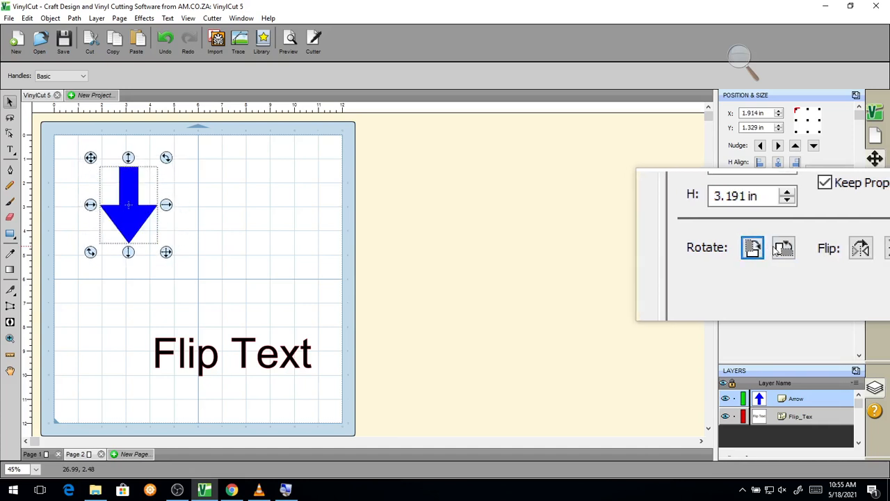
pyautogui.click(776, 251)
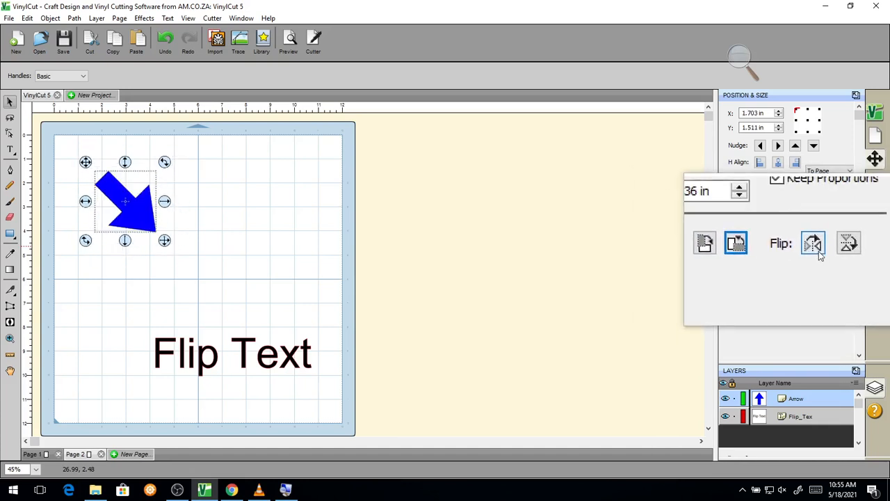
# Select the "Flip Text" object, flip it horizontally and flip it back
pyautogui.click(382, 407)
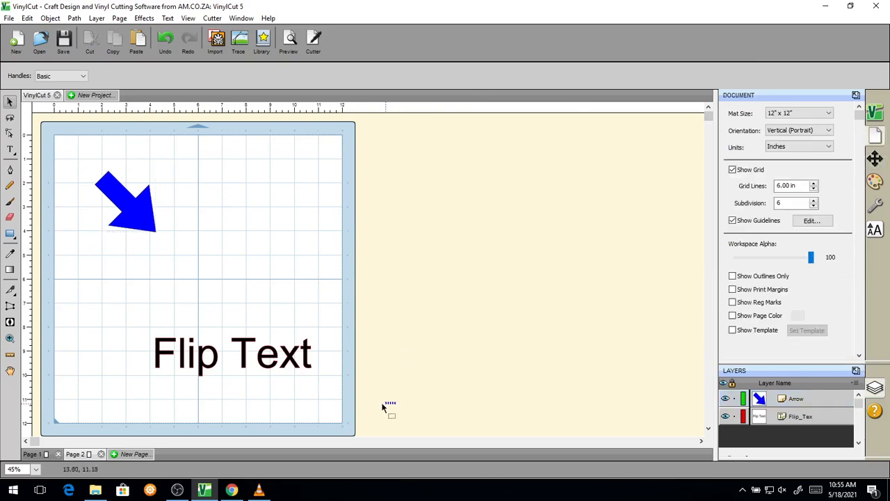
pyautogui.moveTo(382, 405); pyautogui.dragTo(143, 322)
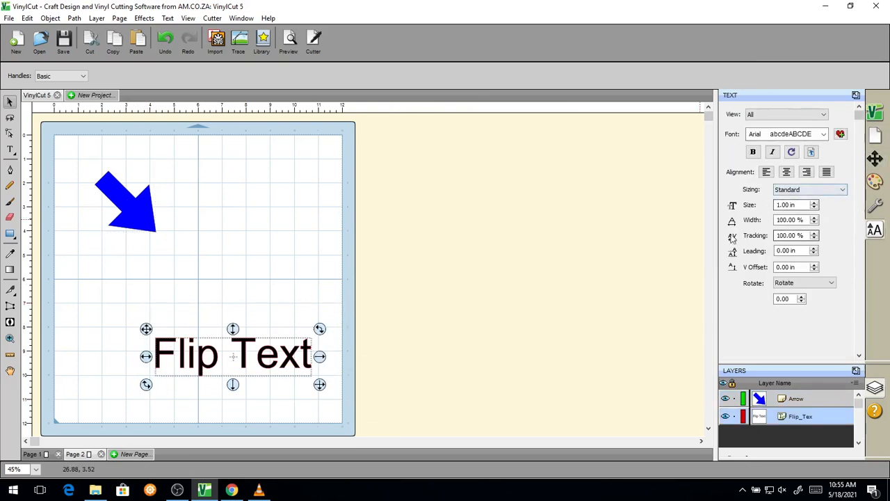
pyautogui.click(875, 159)
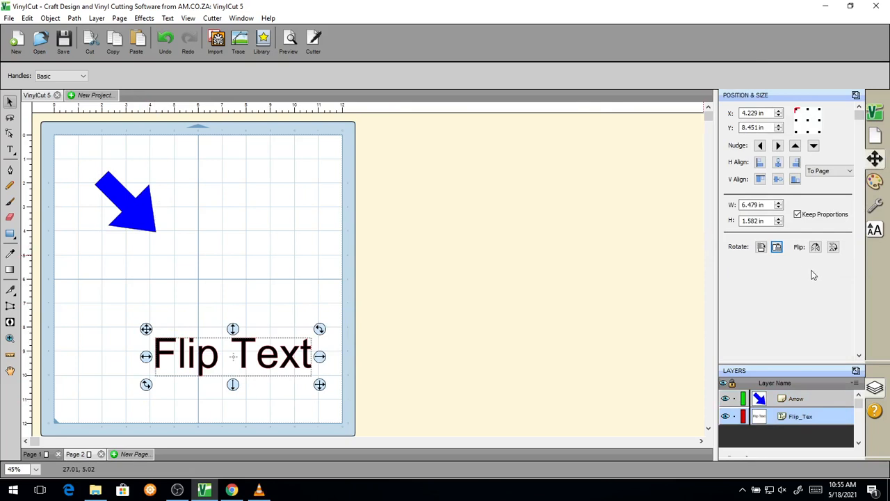
pyautogui.press('super+plus')
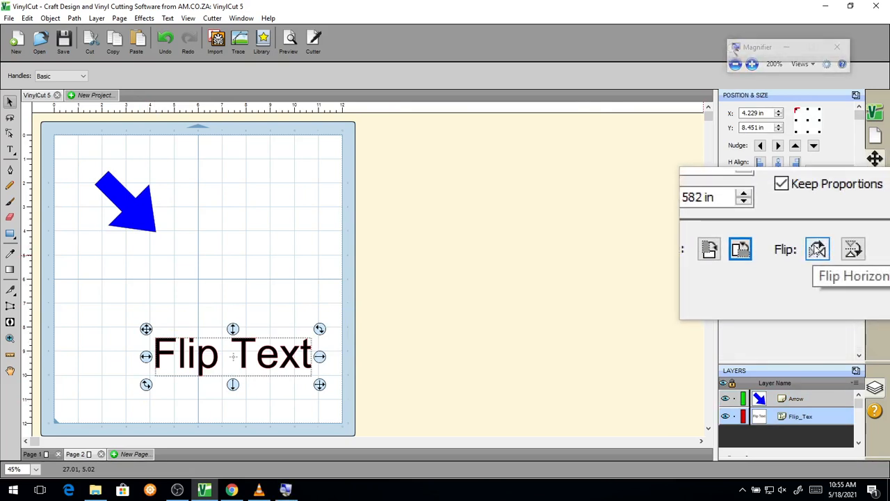
pyautogui.click(817, 249)
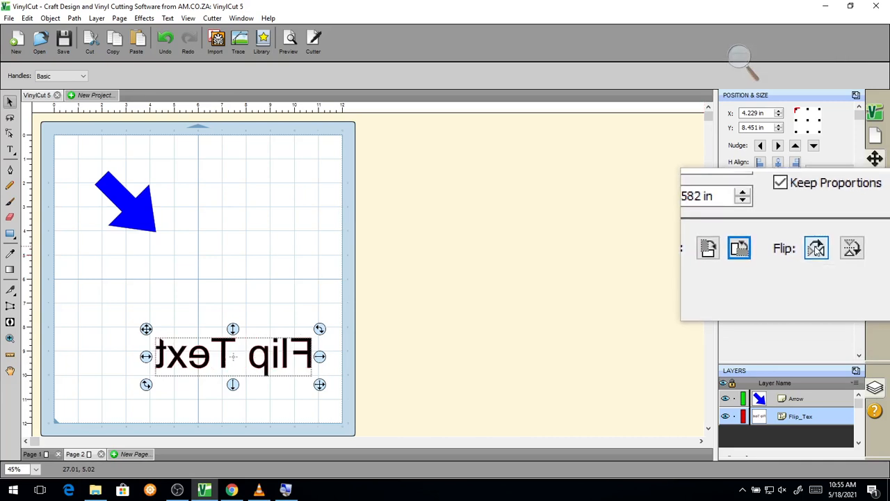
pyautogui.click(817, 249)
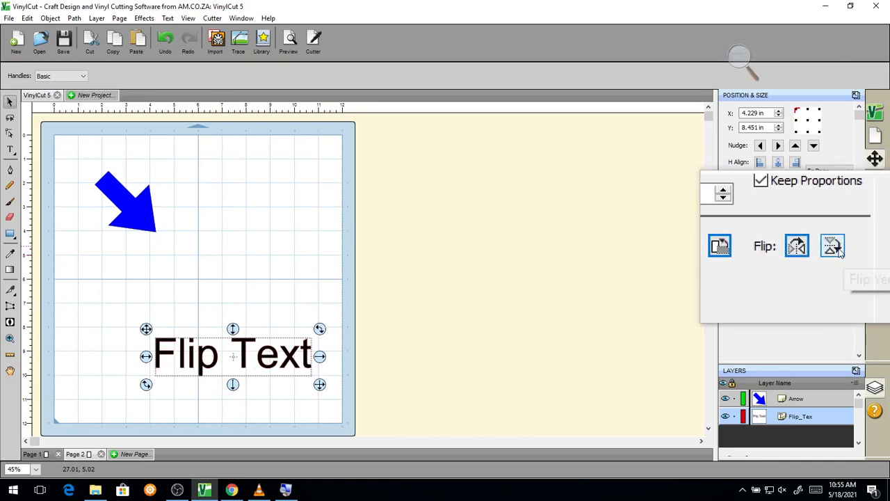
# Flip the "Flip Text" object vertically back and forth, ending upright, and deselect it
pyautogui.click(837, 250)
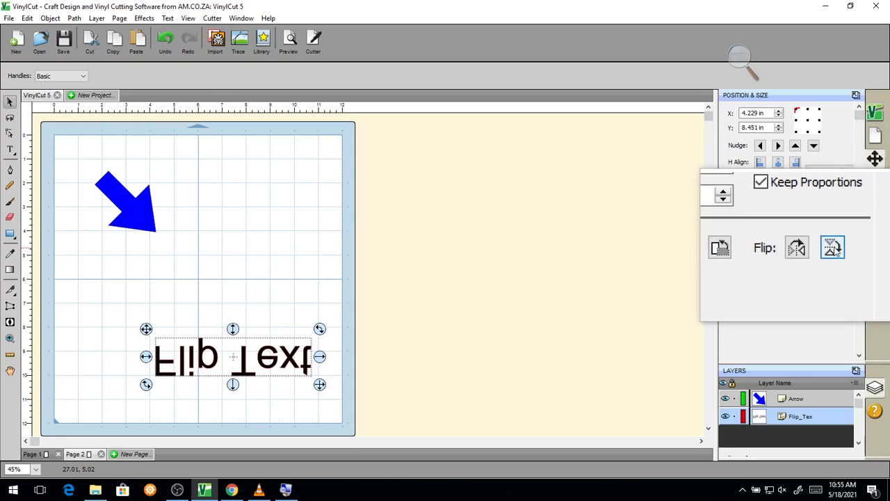
pyautogui.click(832, 248)
pyautogui.click(832, 248)
pyautogui.click(832, 248)
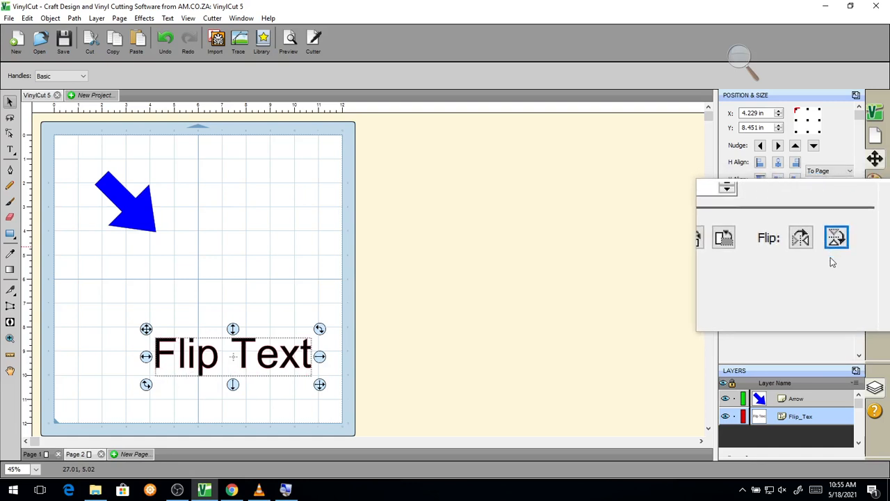
pyautogui.press('super+Escape')
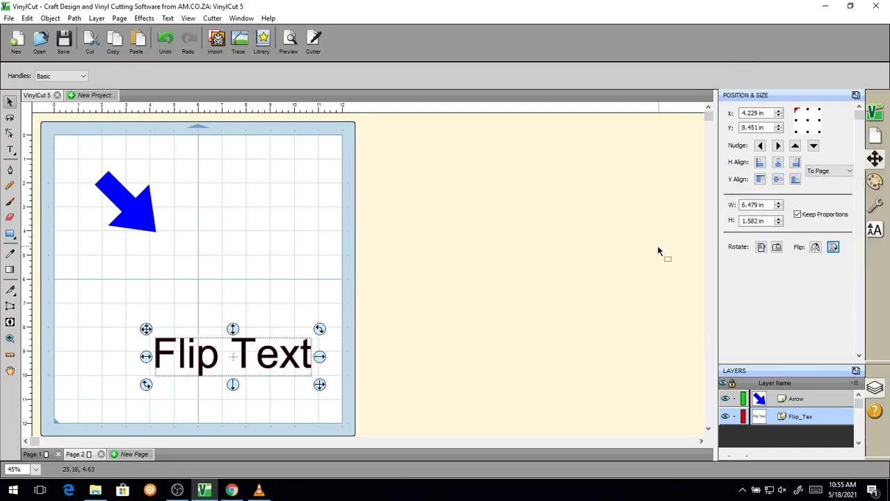
pyautogui.click(511, 280)
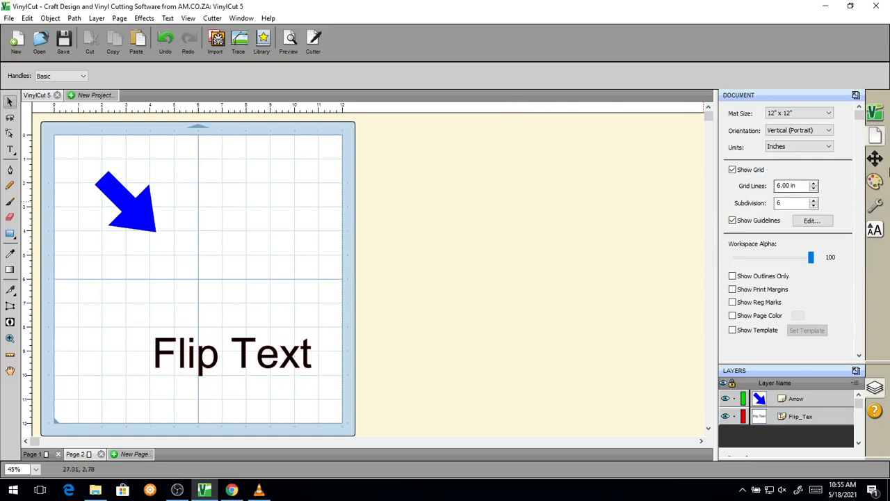
pyautogui.click(875, 160)
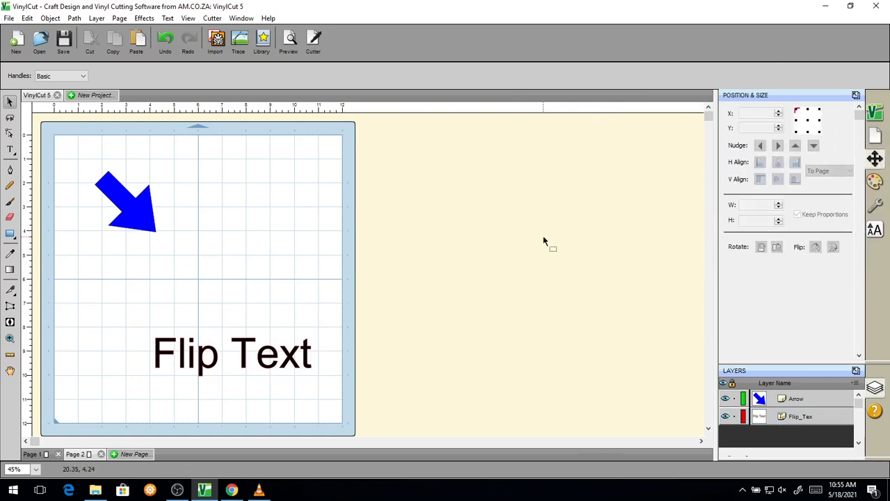
pyautogui.click(506, 252)
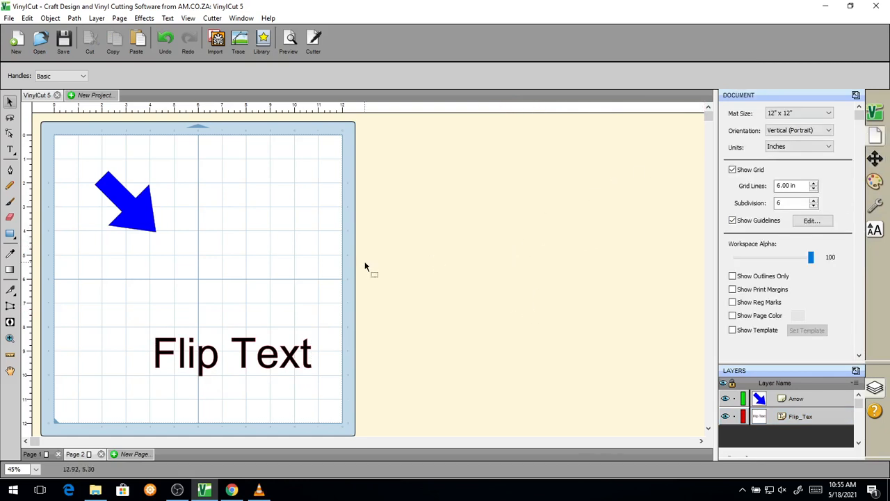
# Switch to the Chrome browser and view the softwaretraining.co.za home page
pyautogui.click(231, 490)
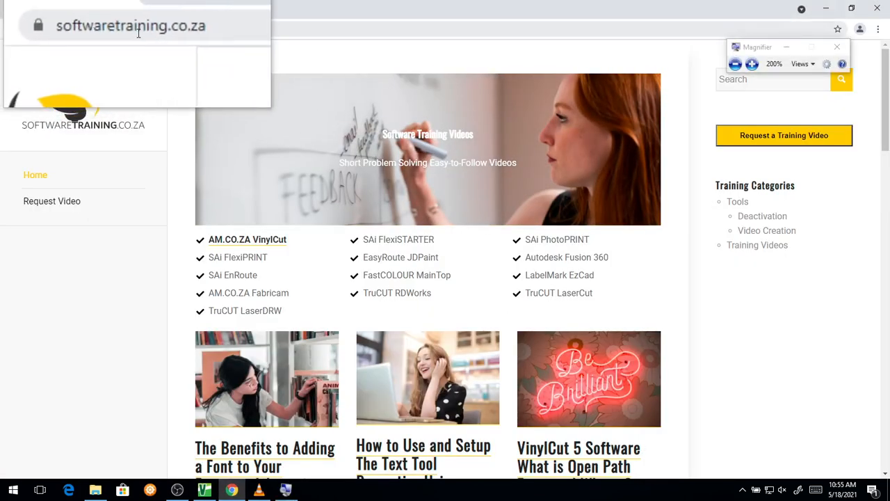
pyautogui.press('super+Escape')
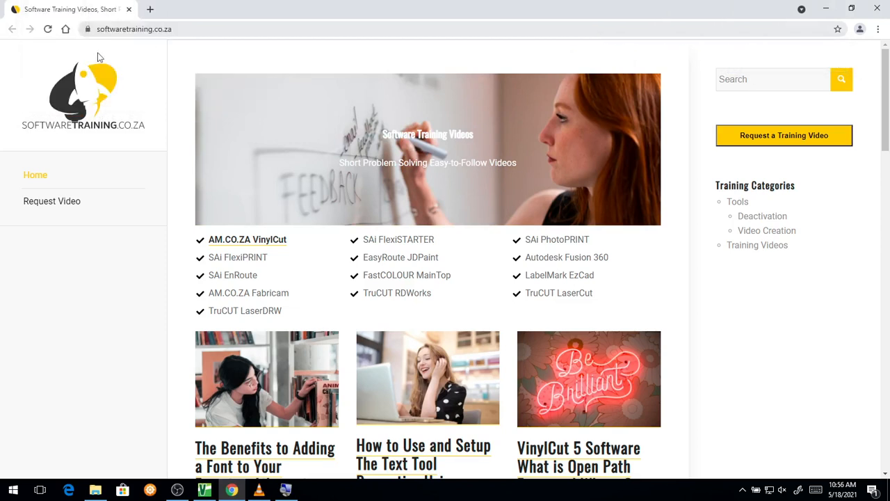